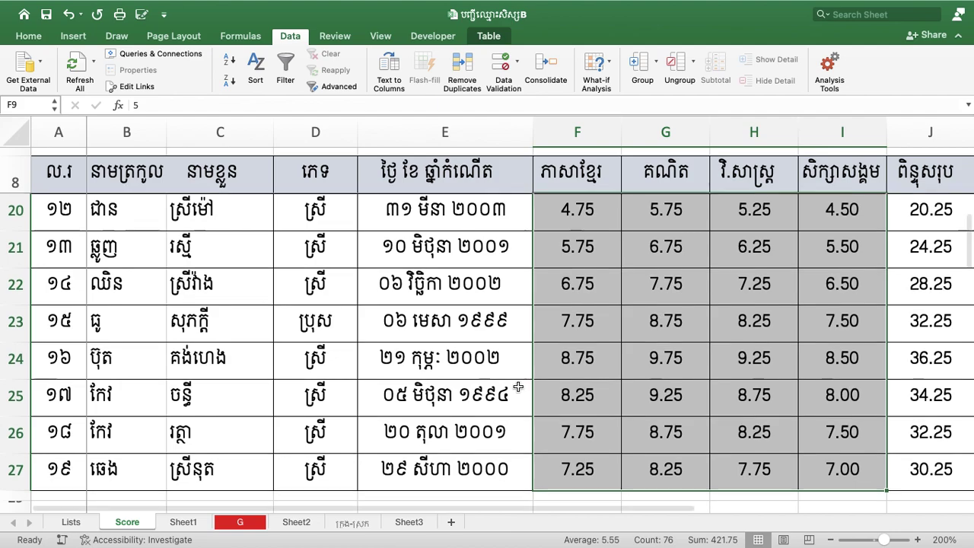
Check the scores in H9 and I9, leaving I9's 4.75 unchanged.
{"action": "scroll", "coordinate": [523, 388], "scroll_direction": "down", "scroll_amount": 3}
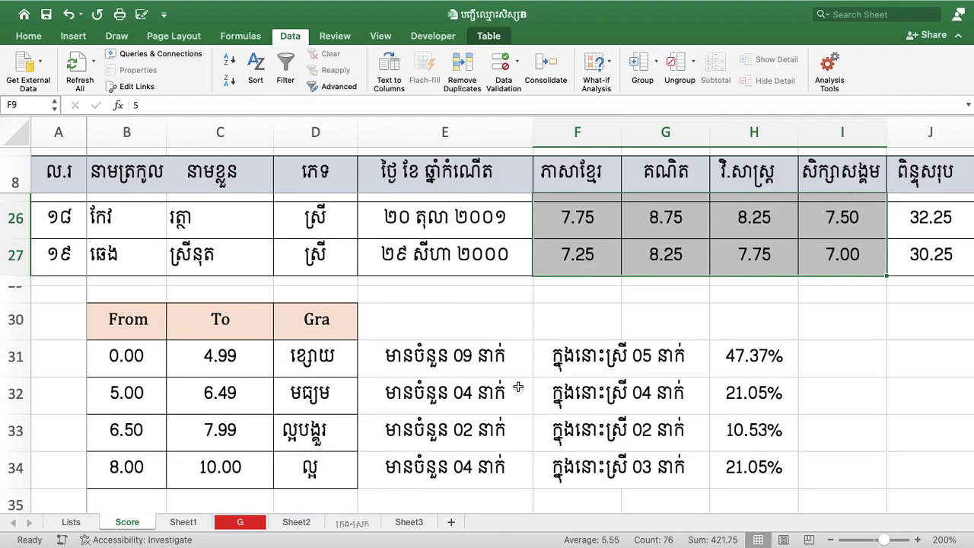
{"action": "scroll", "coordinate": [518, 388], "scroll_direction": "up", "scroll_amount": 1}
{"action": "scroll", "coordinate": [518, 387], "scroll_direction": "up", "scroll_amount": 2}
{"action": "scroll", "coordinate": [516, 387], "scroll_direction": "up", "scroll_amount": 5}
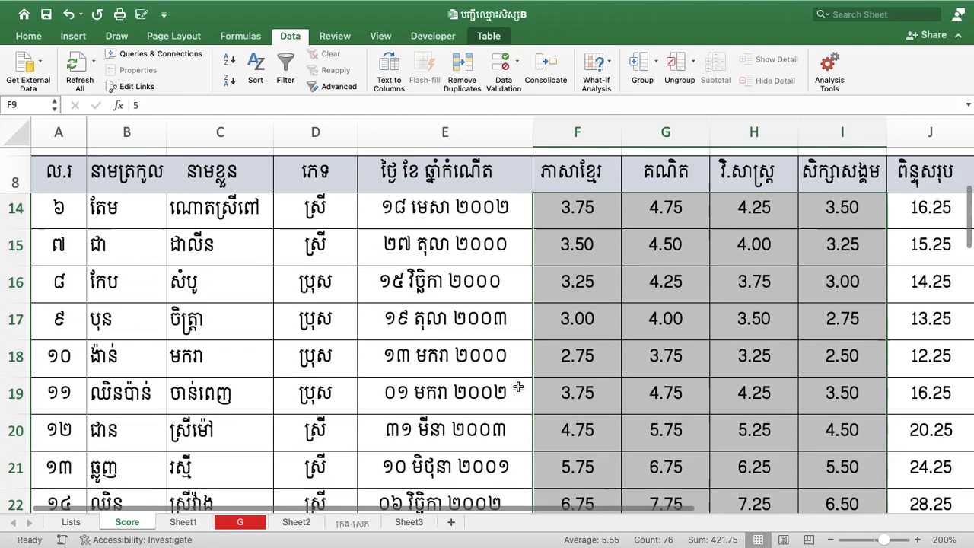
{"action": "scroll", "coordinate": [533, 380], "scroll_direction": "up", "scroll_amount": 3}
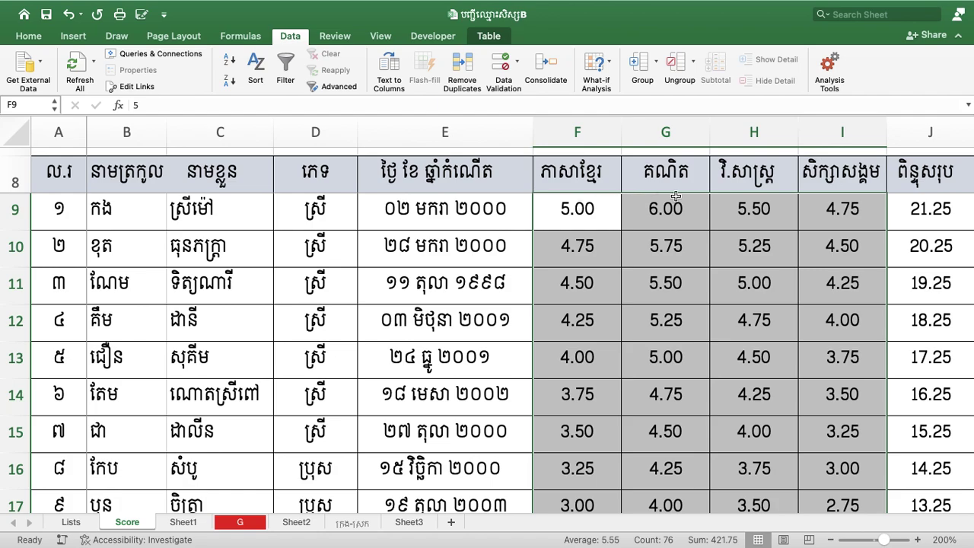
{"action": "left_click", "coordinate": [774, 211]}
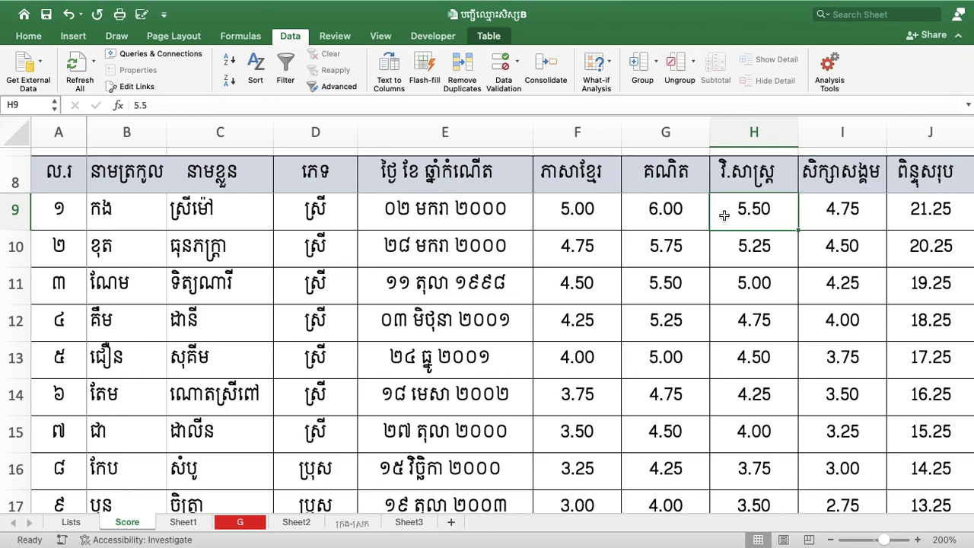
{"action": "left_click", "coordinate": [840, 213]}
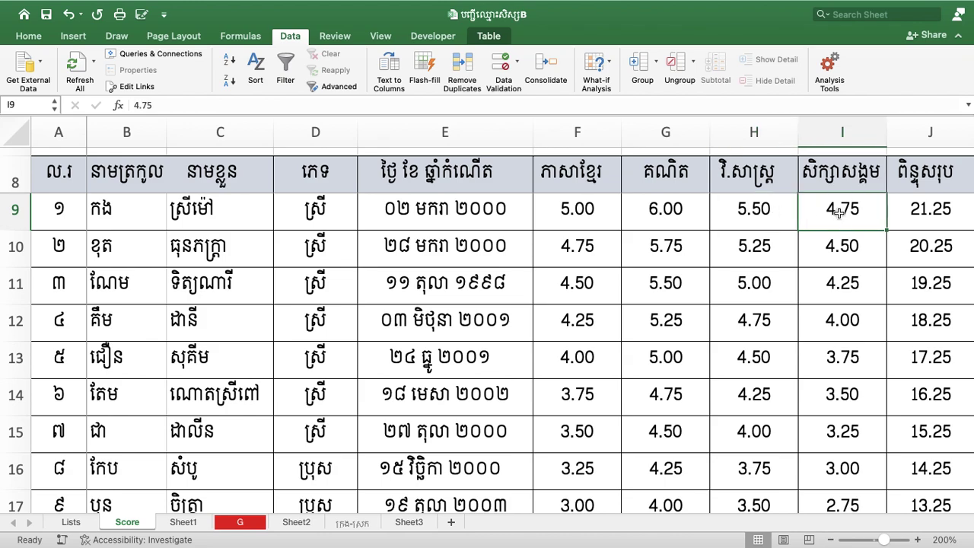
{"action": "double_click", "coordinate": [842, 212]}
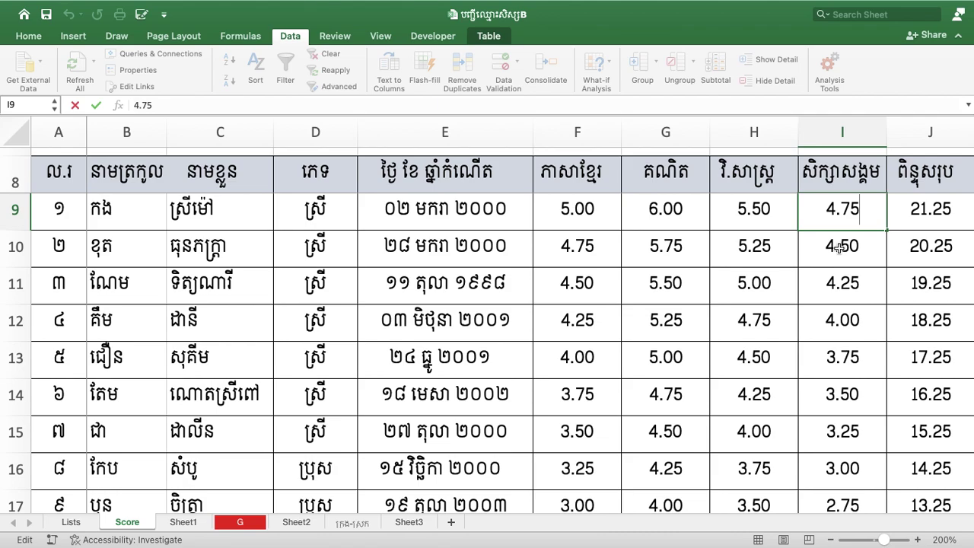
{"action": "type", "text": "4"}
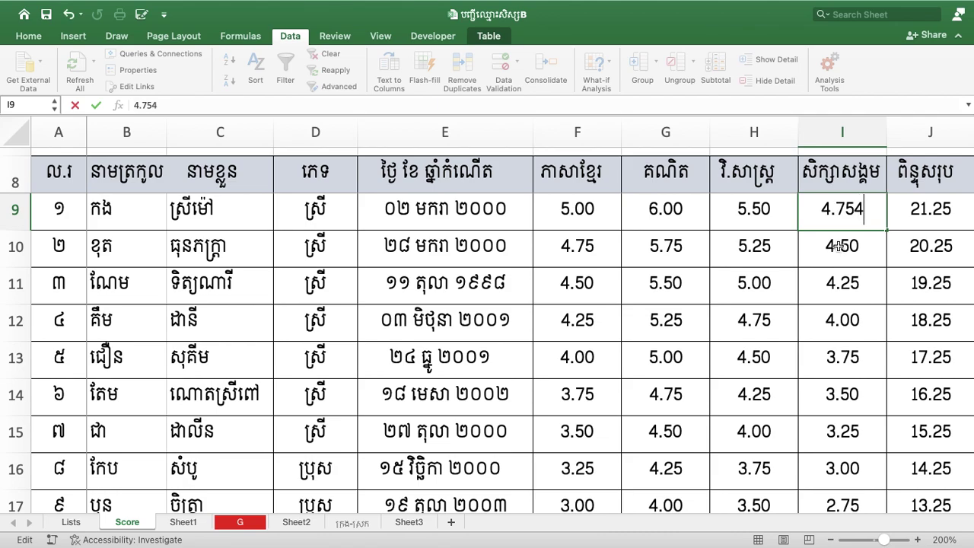
{"action": "key", "text": "BackSpace"}
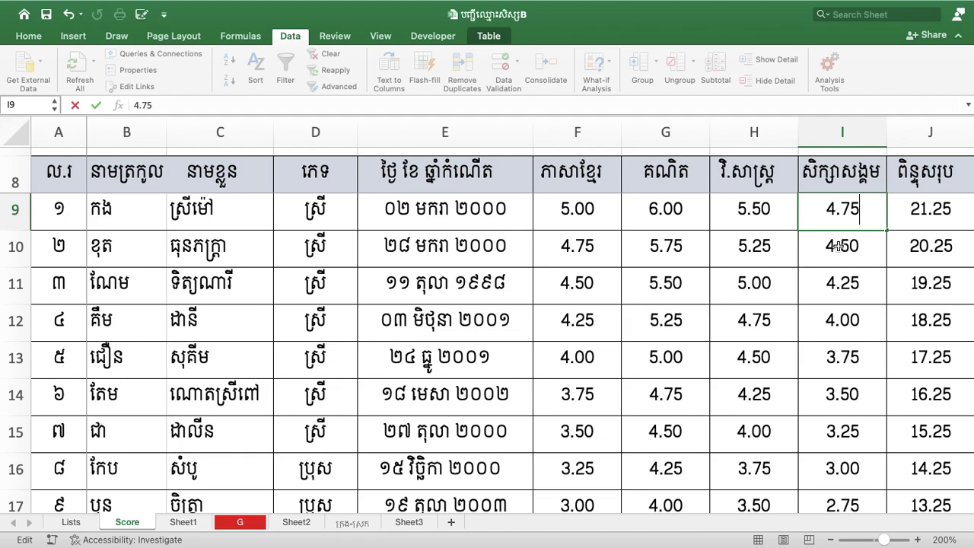
{"action": "key", "text": "Return"}
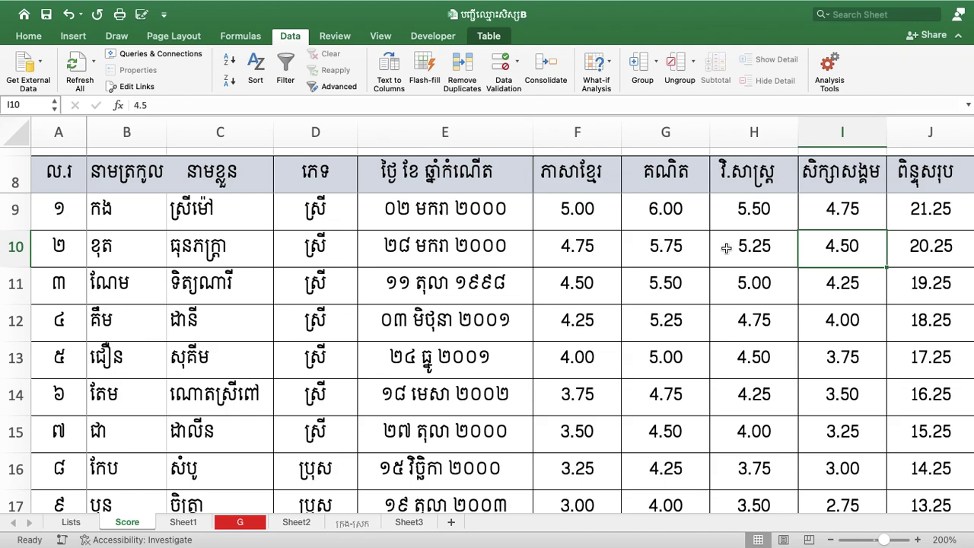
Look over the first-subject scores in cells F9 and F12.
{"action": "scroll", "coordinate": [722, 255], "scroll_direction": "down", "scroll_amount": 1}
{"action": "scroll", "coordinate": [721, 258], "scroll_direction": "down", "scroll_amount": 1}
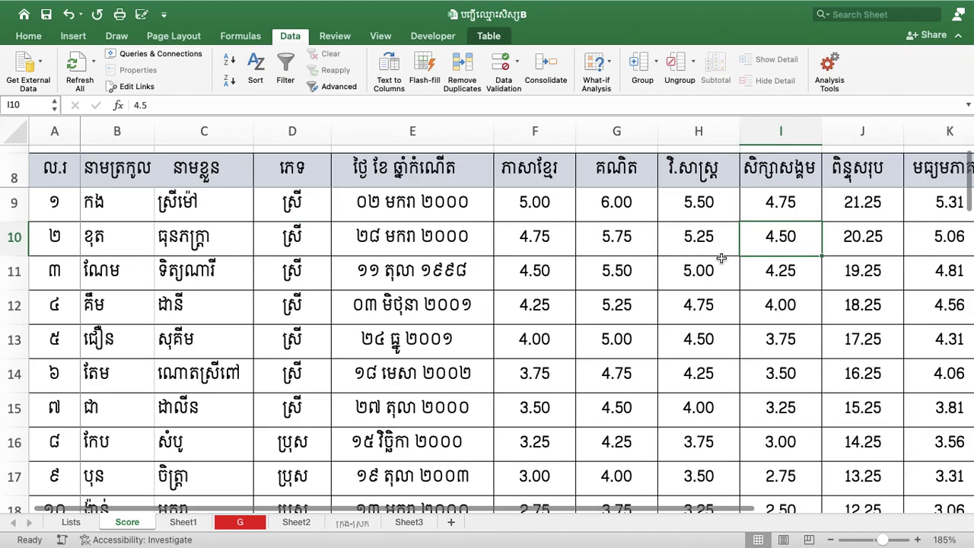
{"action": "scroll", "coordinate": [719, 256], "scroll_direction": "up", "scroll_amount": 1}
{"action": "scroll", "coordinate": [720, 257], "scroll_direction": "up", "scroll_amount": 1}
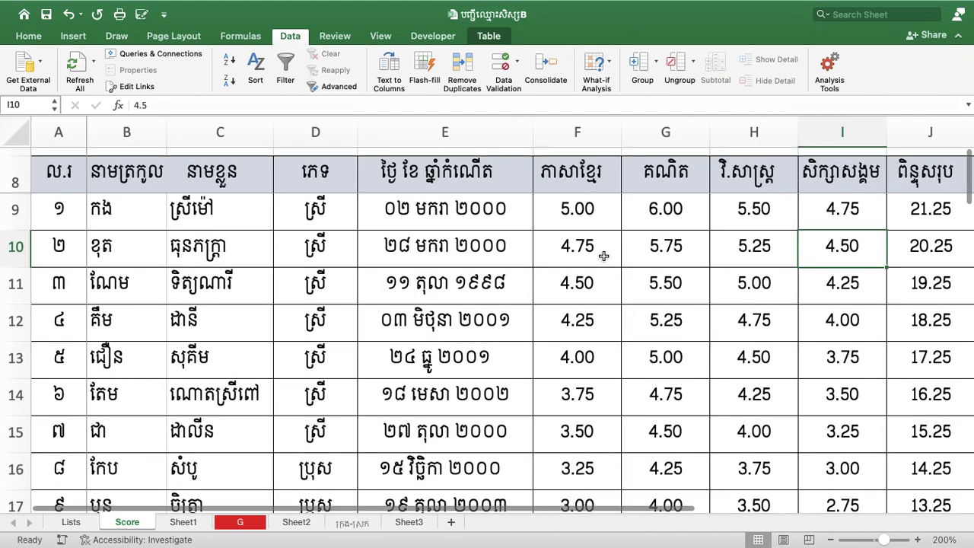
{"action": "left_click", "coordinate": [576, 215]}
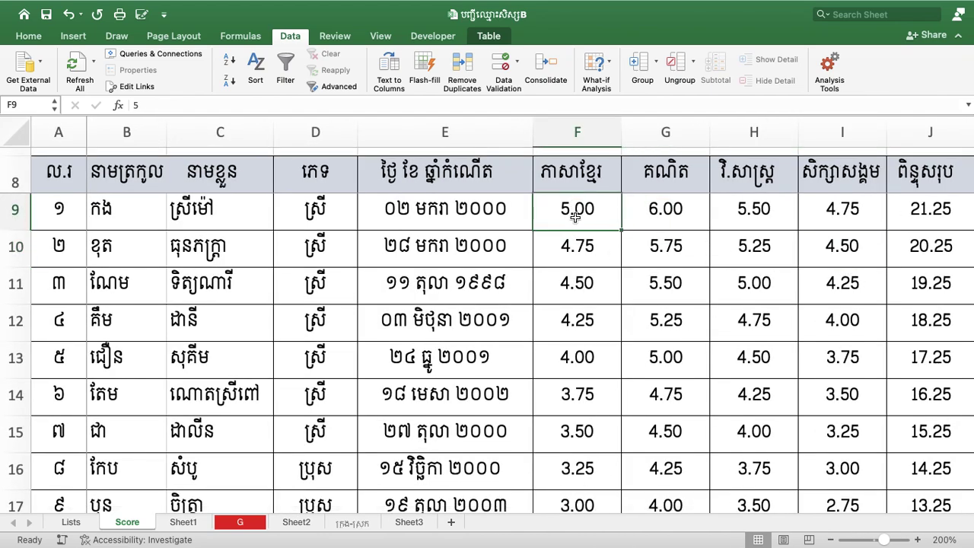
{"action": "left_click", "coordinate": [584, 320]}
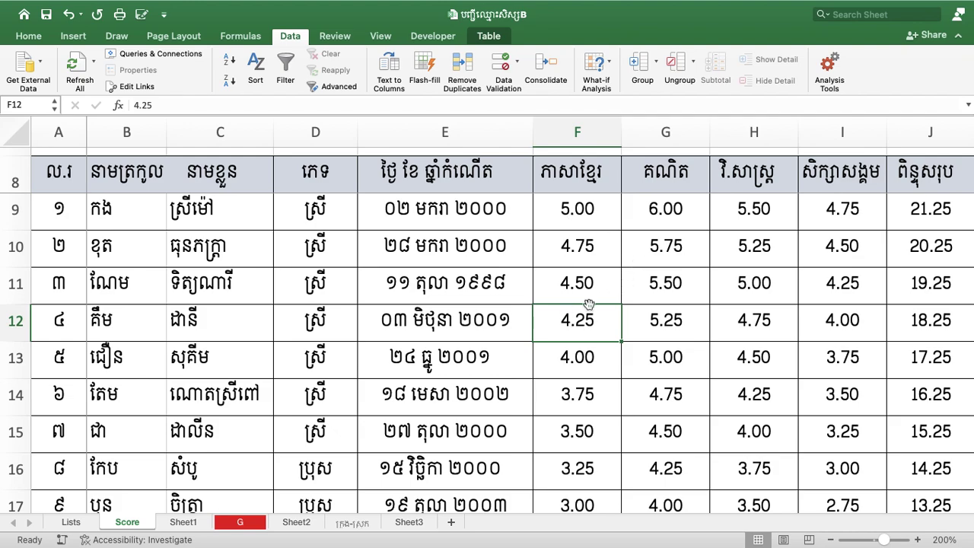
Select the score block F9:I27 and show the Data ribbon.
{"action": "scroll", "coordinate": [589, 304], "scroll_direction": "down", "scroll_amount": 2}
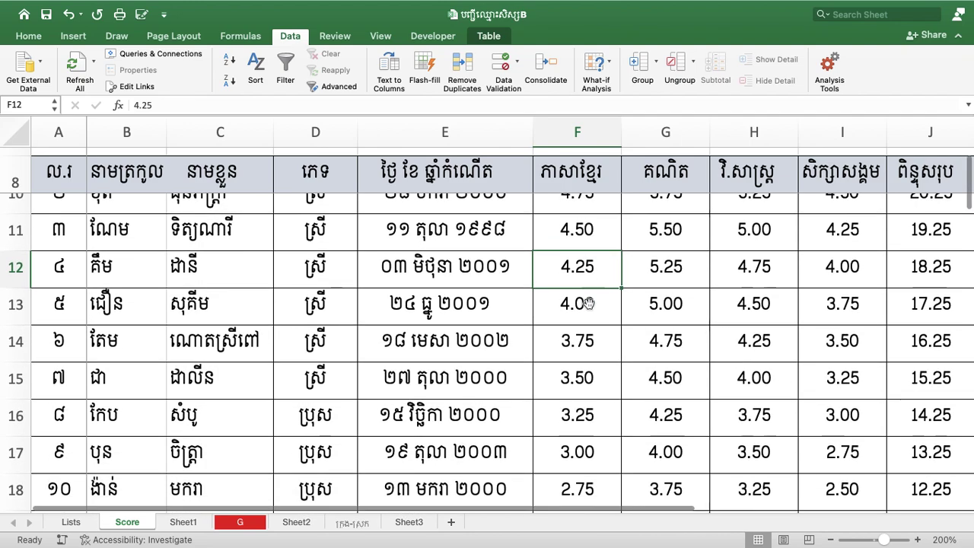
{"action": "scroll", "coordinate": [589, 304], "scroll_direction": "up", "scroll_amount": 2}
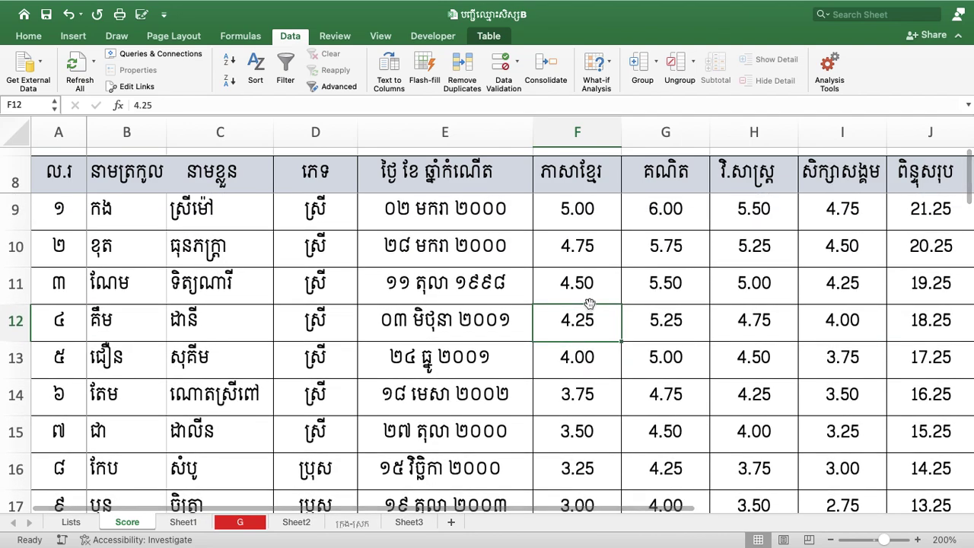
{"action": "mouse_move", "coordinate": [576, 215]}
{"action": "left_mouse_down"}
{"action": "mouse_move", "coordinate": [727, 218]}
{"action": "mouse_move", "coordinate": [868, 499]}
{"action": "left_mouse_up"}
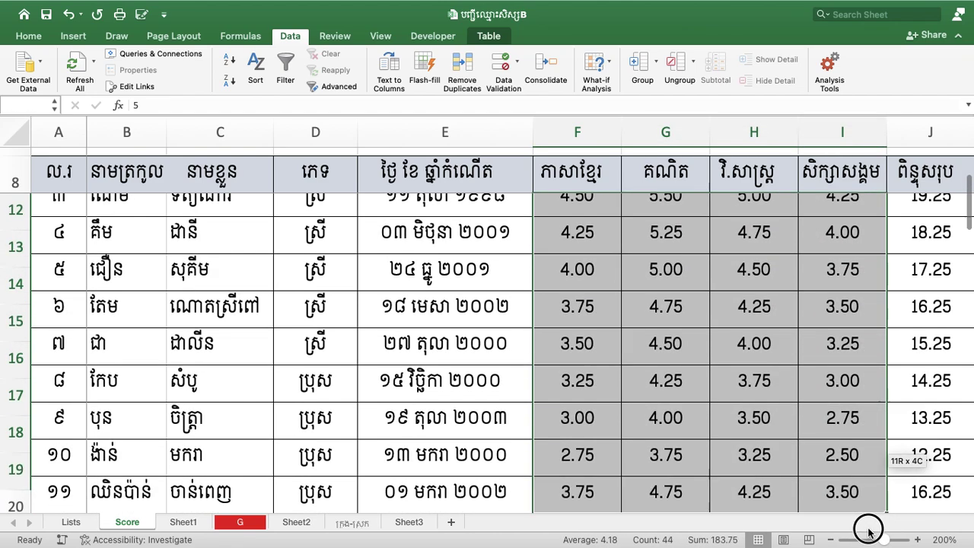
{"action": "left_click_drag", "start_coordinate": [868, 498], "coordinate": [860, 463]}
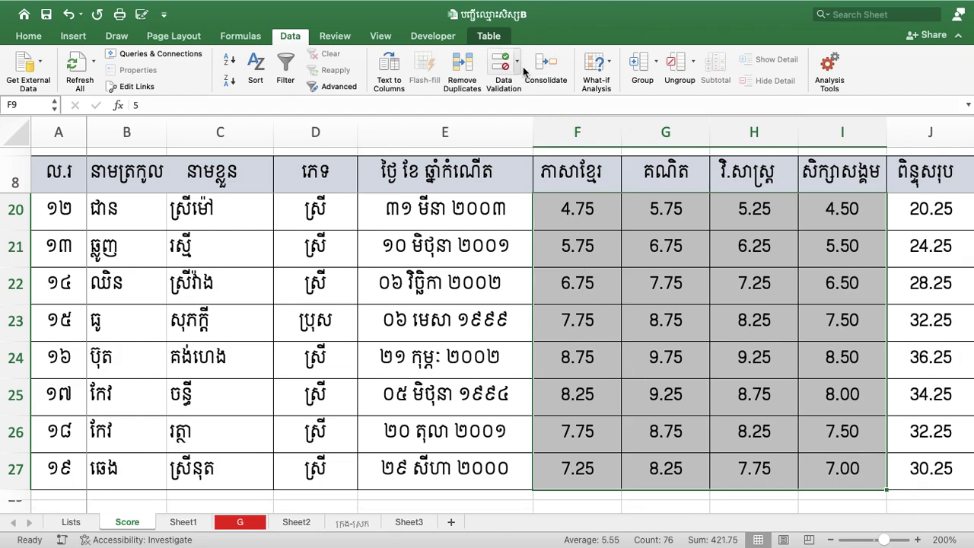
{"action": "left_click", "coordinate": [290, 35]}
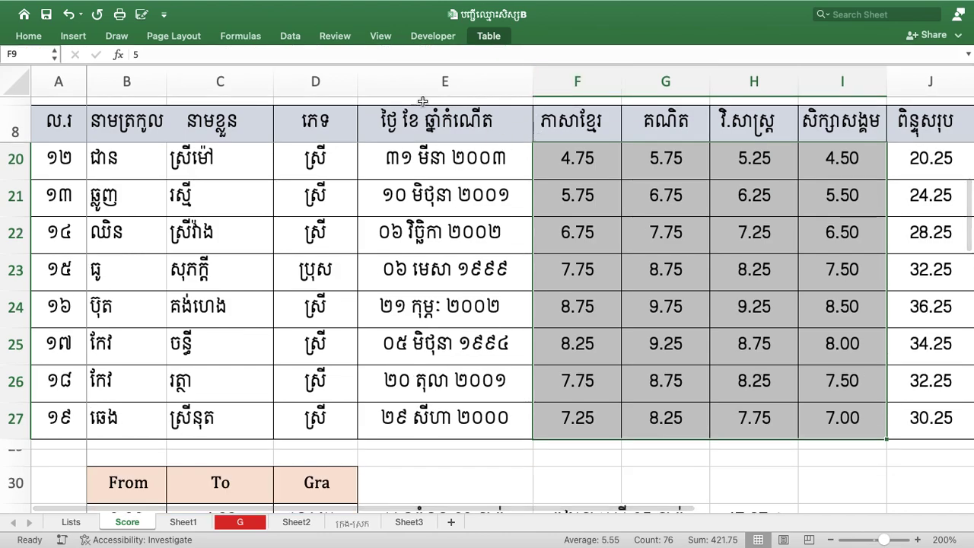
{"action": "left_click", "coordinate": [290, 36]}
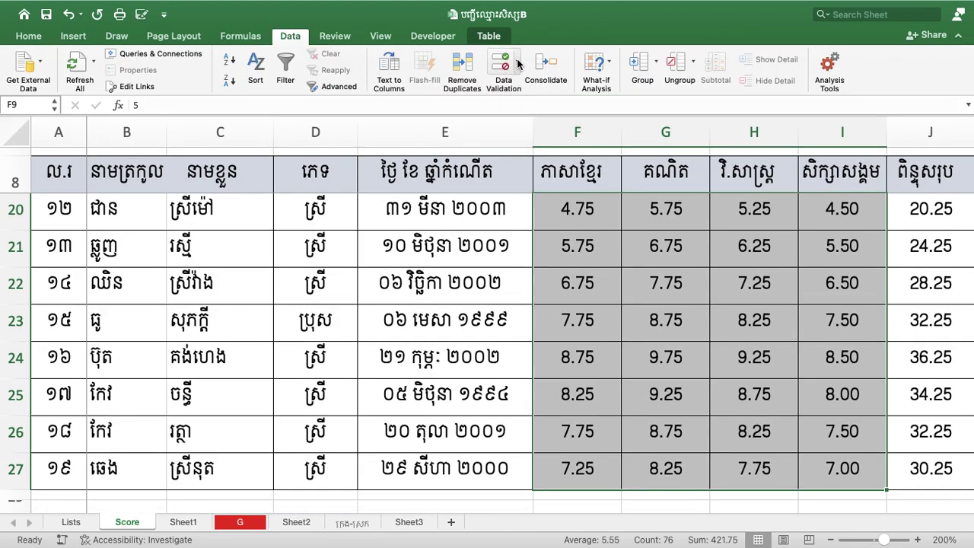
Open Data Validation for F9:I27, allow Text length, and uncheck Ignore blank.
{"action": "left_click", "coordinate": [516, 62]}
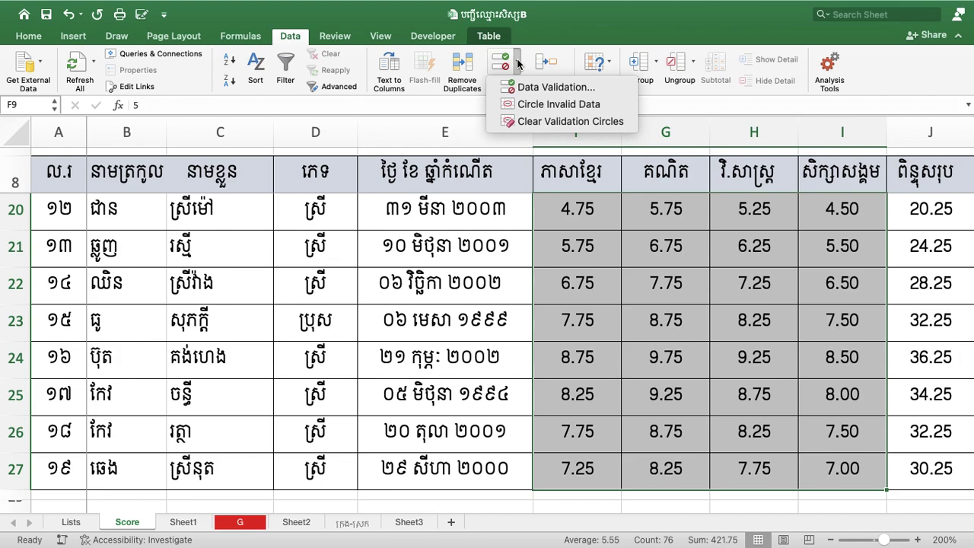
{"action": "left_click", "coordinate": [542, 88]}
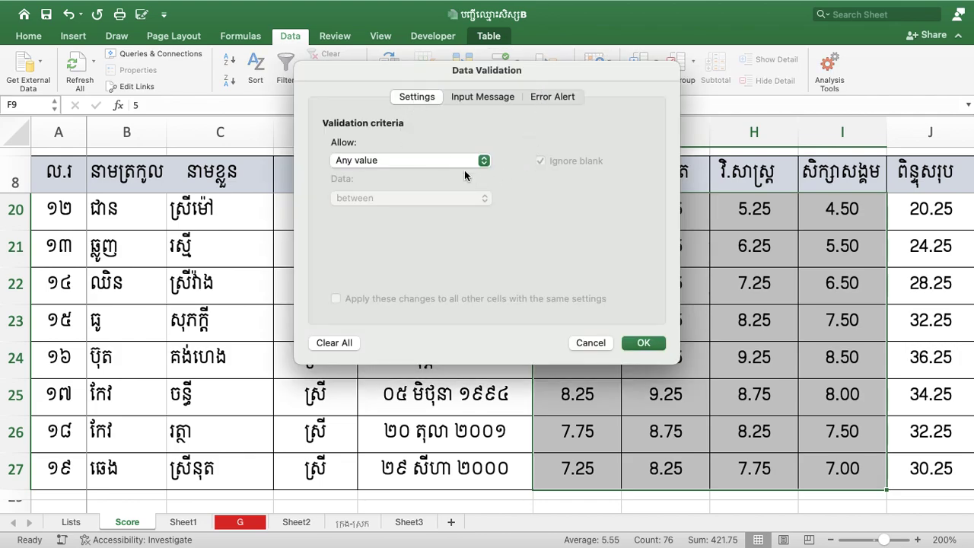
{"action": "left_click", "coordinate": [484, 164]}
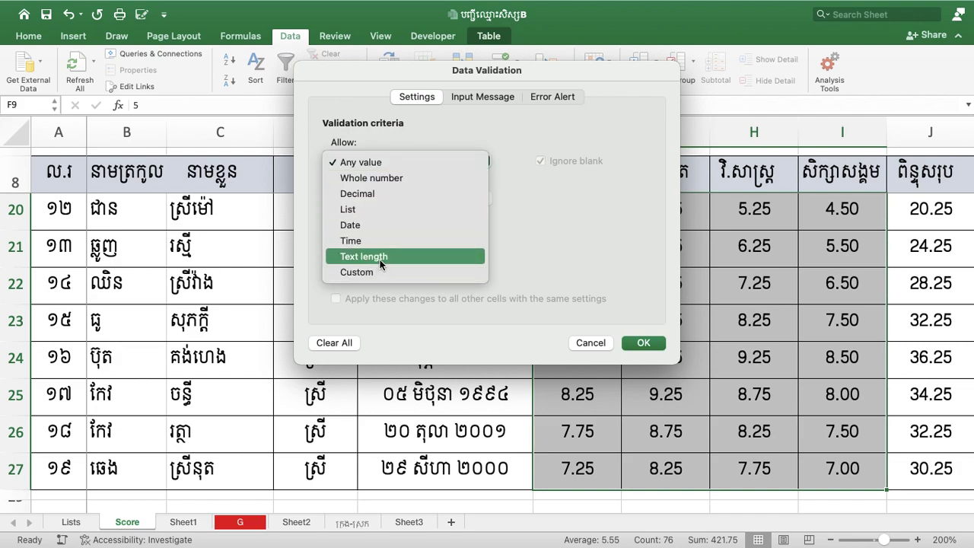
{"action": "left_click", "coordinate": [381, 259]}
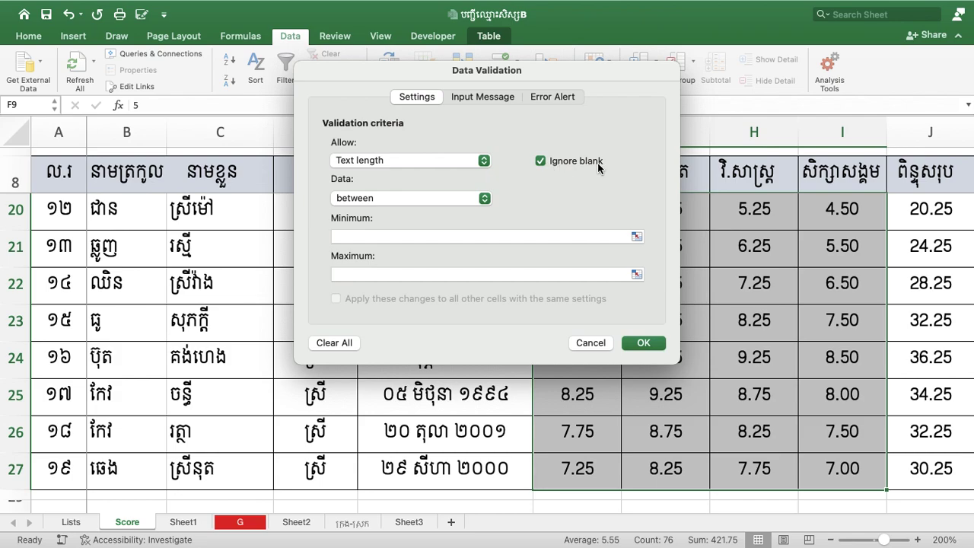
{"action": "left_click", "coordinate": [541, 162]}
{"action": "left_click", "coordinate": [477, 200]}
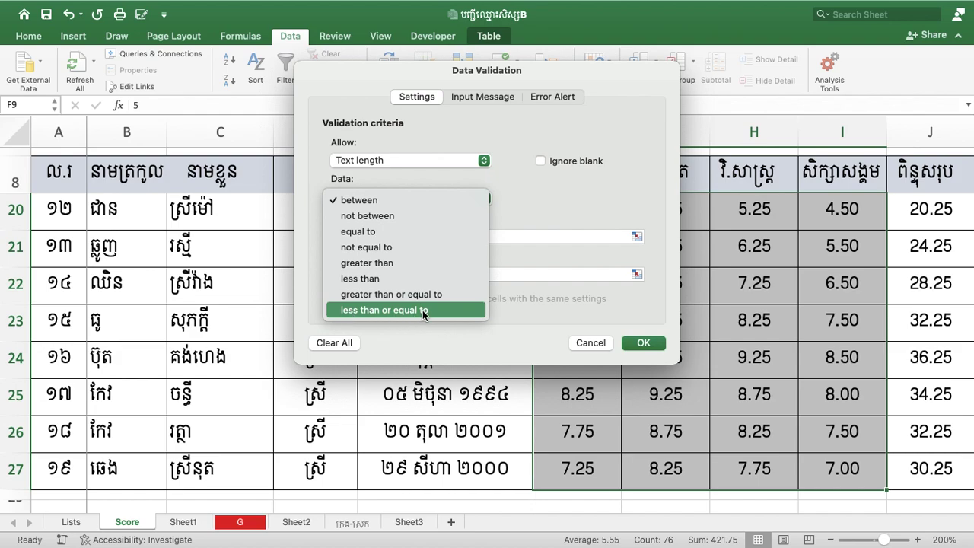
Restrict text length to less than or equal to 4 characters and apply the rule.
{"action": "left_click", "coordinate": [373, 200]}
{"action": "left_click", "coordinate": [372, 236]}
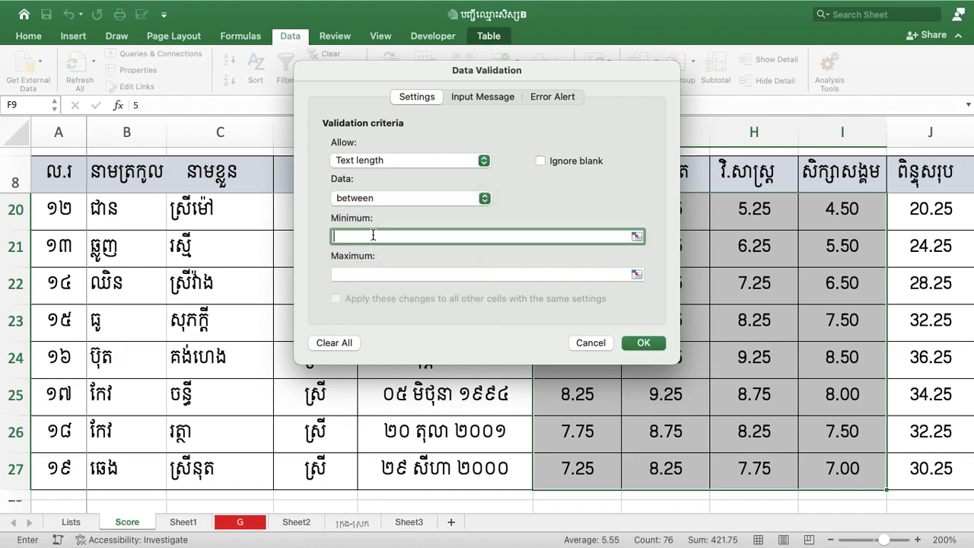
{"action": "type", "text": "0"}
{"action": "left_click", "coordinate": [370, 276]}
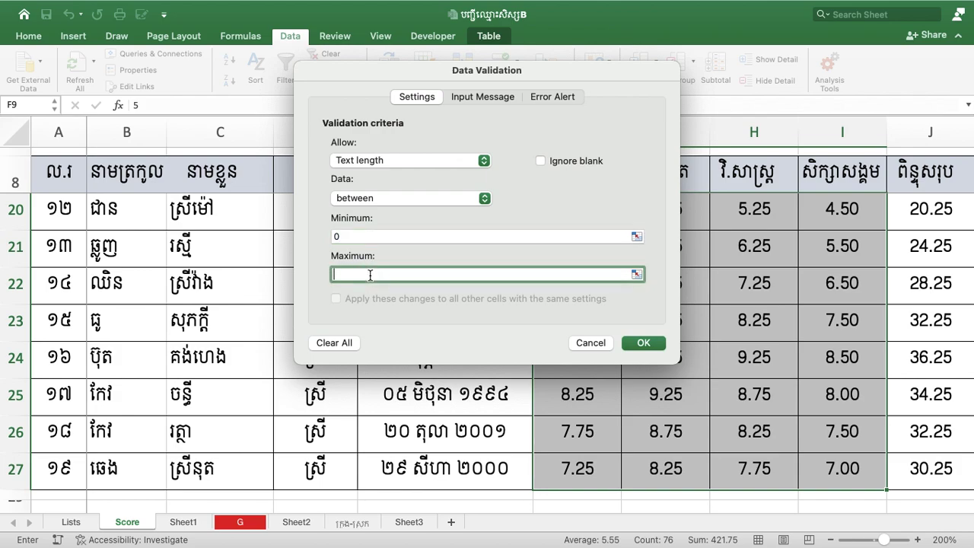
{"action": "type", "text": "4"}
{"action": "left_click", "coordinate": [479, 199]}
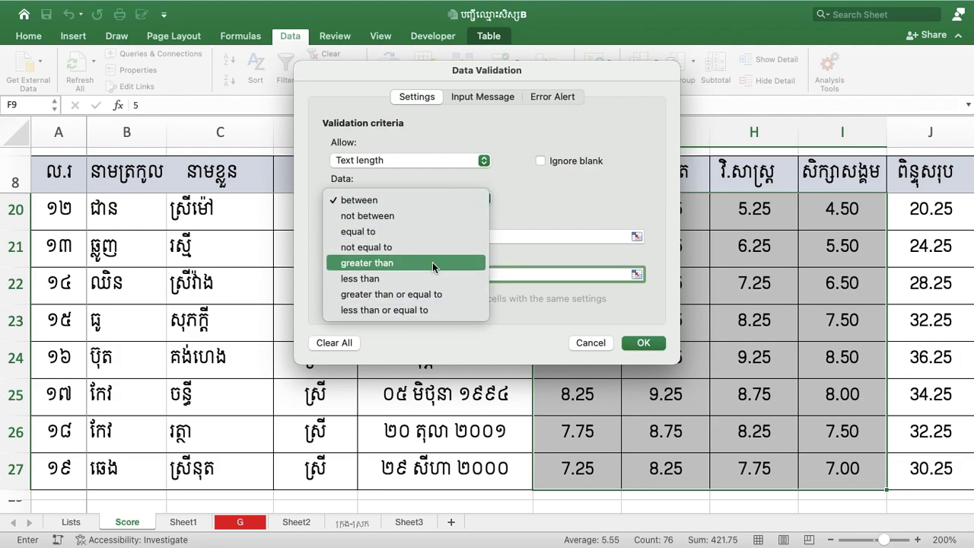
{"action": "left_click", "coordinate": [384, 309]}
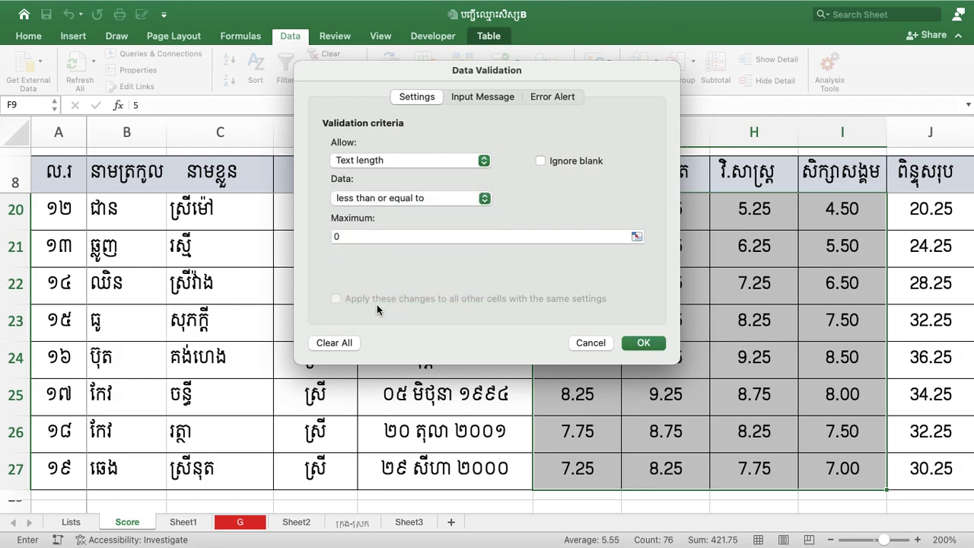
{"action": "left_click", "coordinate": [366, 238]}
{"action": "key", "text": "BackSpace"}
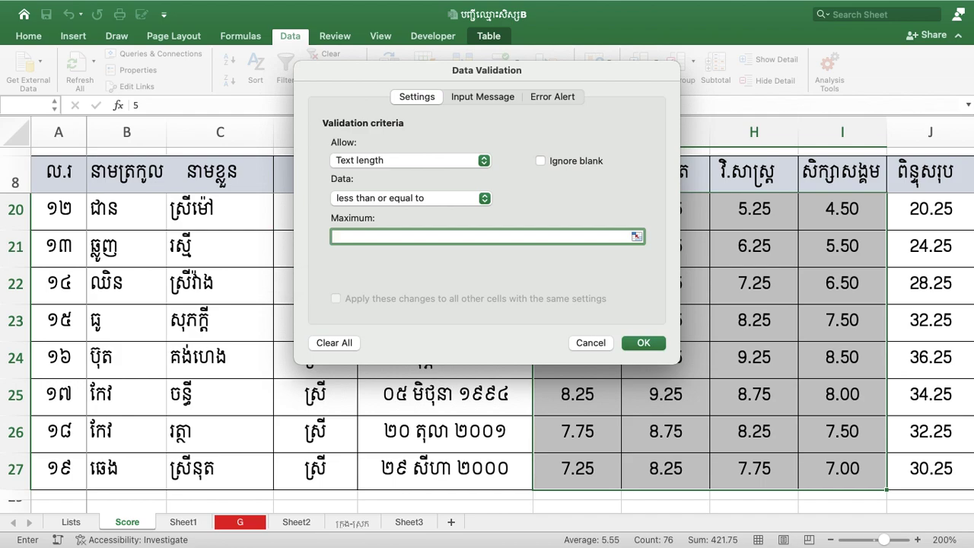
{"action": "type", "text": "4"}
{"action": "left_click", "coordinate": [644, 344]}
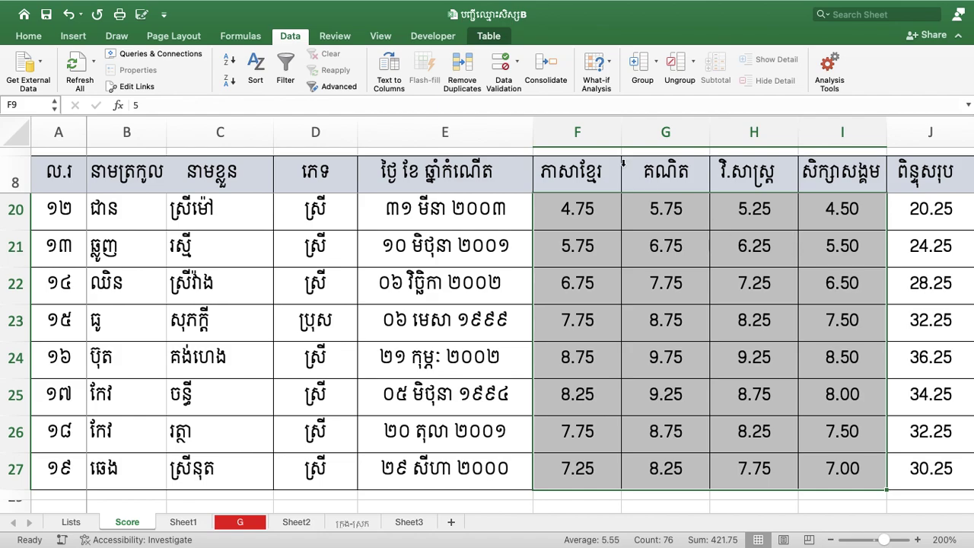
Add a Stop error alert reading 'បញ្ចូលខុសហើយ' to the score validation.
{"action": "left_click", "coordinate": [517, 62]}
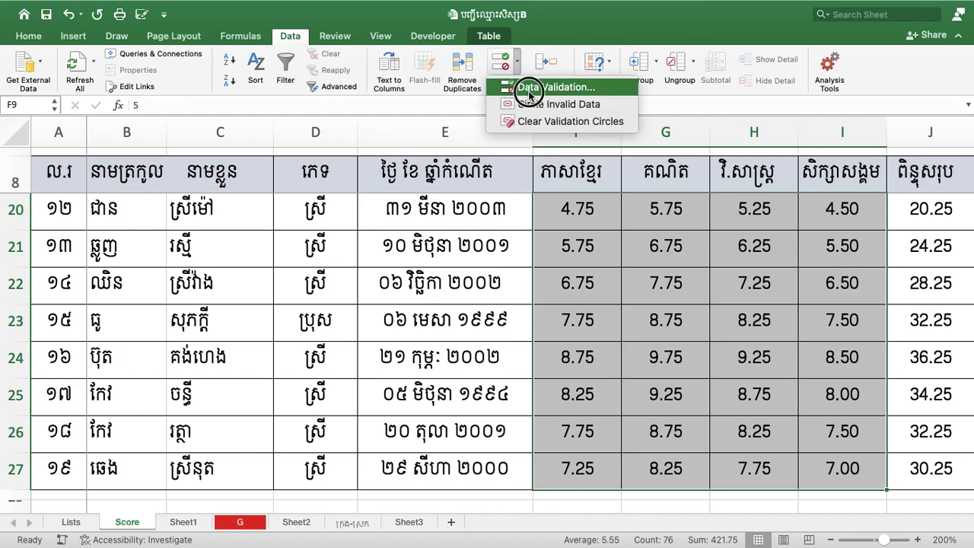
{"action": "left_click", "coordinate": [529, 87]}
{"action": "left_click", "coordinate": [542, 98]}
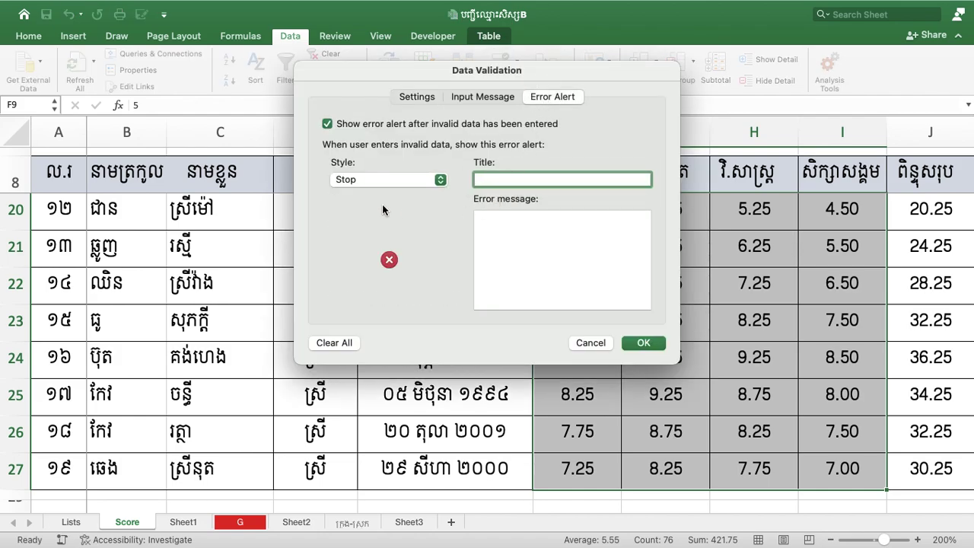
{"action": "left_click", "coordinate": [495, 226]}
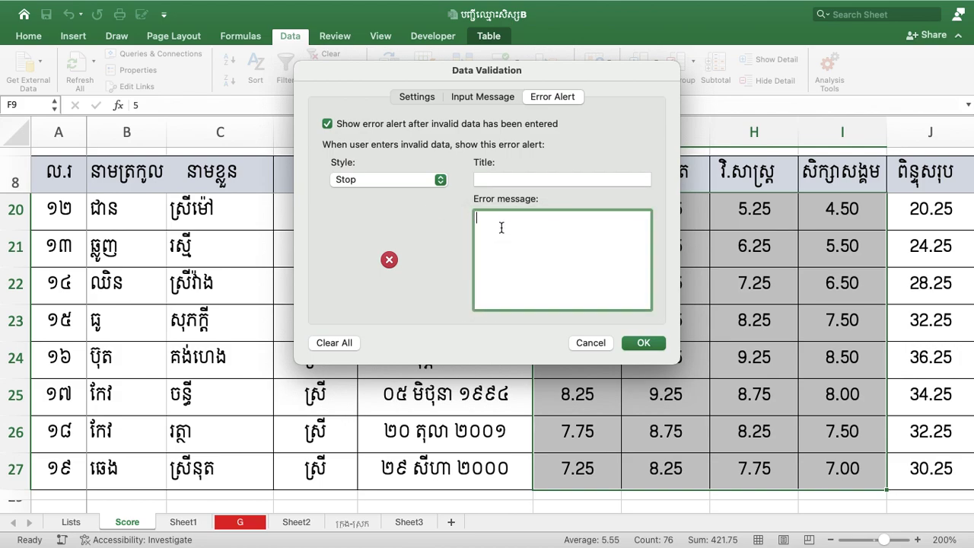
{"action": "type", "text": "បញ្ច"}
{"action": "type", "text": "ូលខុស"}
{"action": "type", "text": "ហើយ"}
Save the alert, then test I20: 4.567 is rejected and 4.5 is accepted.
{"action": "left_click", "coordinate": [659, 344]}
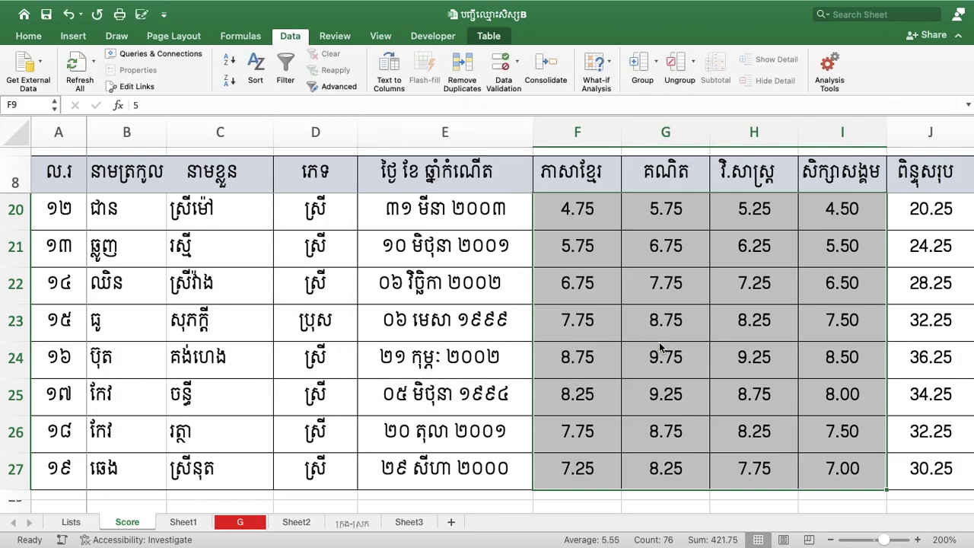
{"action": "left_click", "coordinate": [848, 216]}
{"action": "type", "text": "4"}
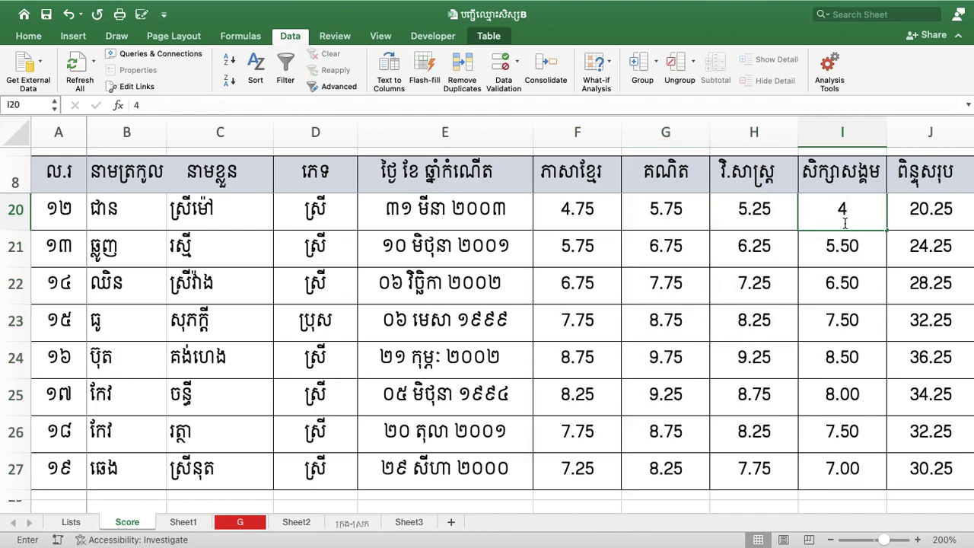
{"action": "type", "text": ".567"}
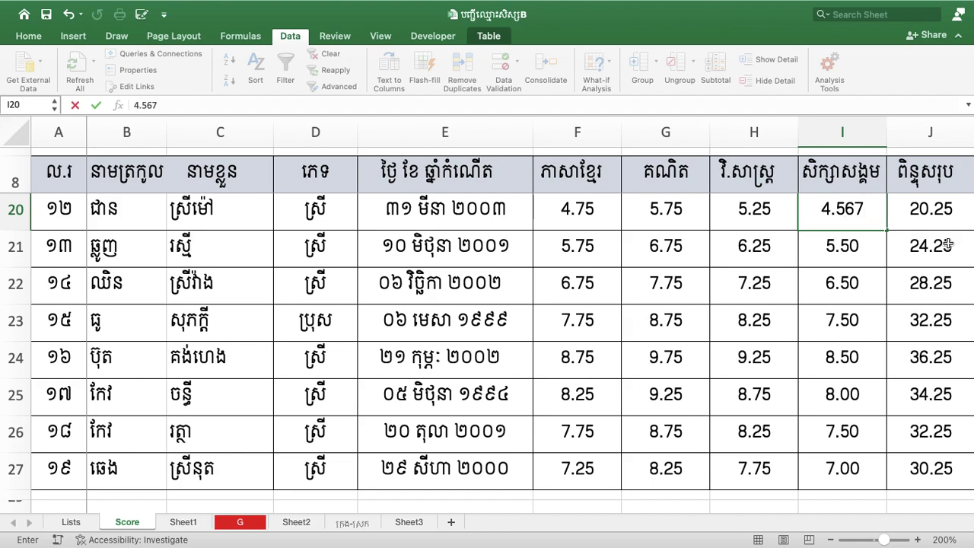
{"action": "key", "text": "Return"}
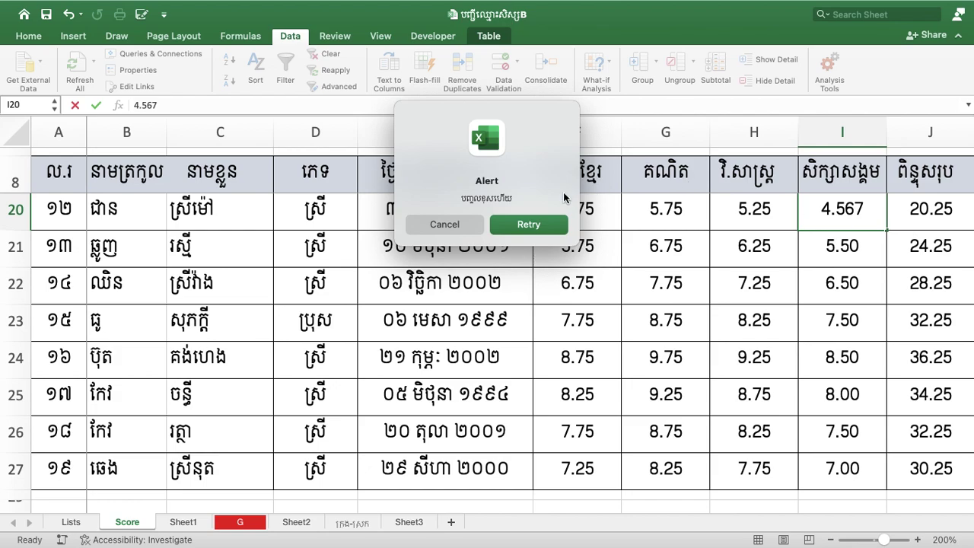
{"action": "left_click", "coordinate": [457, 225]}
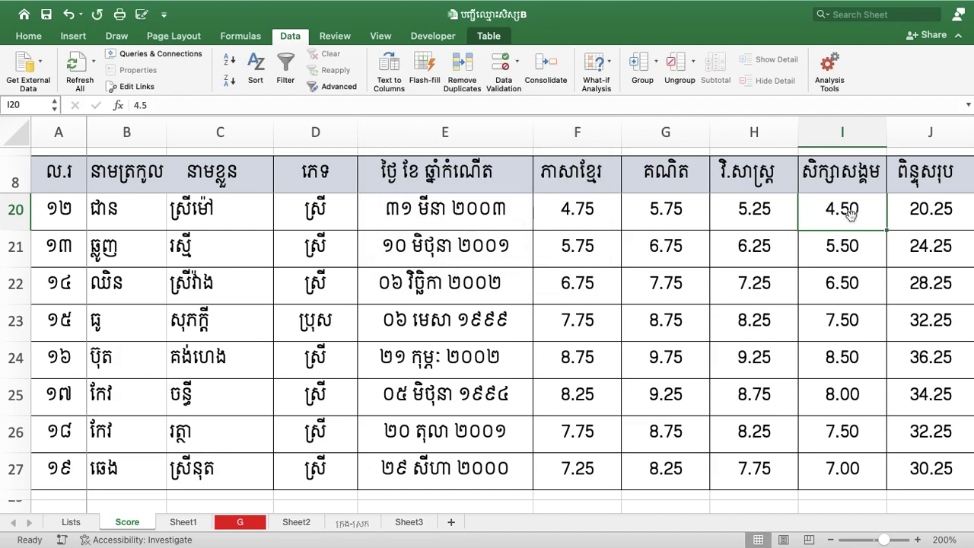
{"action": "type", "text": "4."}
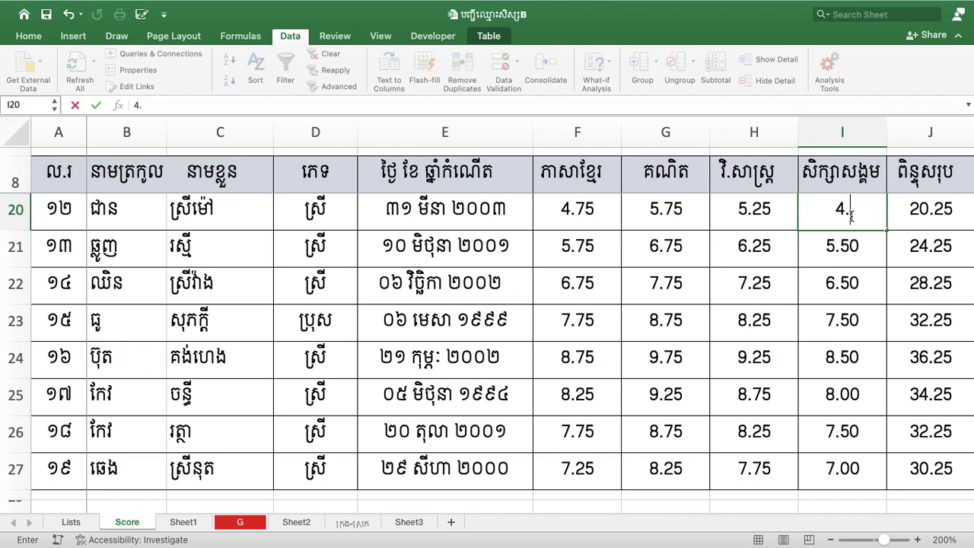
{"action": "type", "text": "5"}
{"action": "key", "text": "Return"}
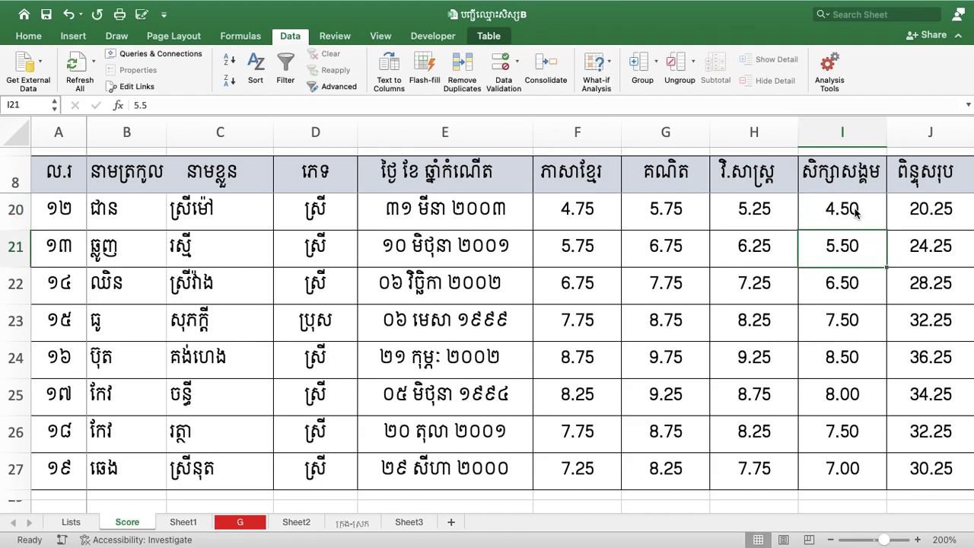
Select scores F20 through I22 for the students in rows 20 to 22.
{"action": "left_click", "coordinate": [856, 213]}
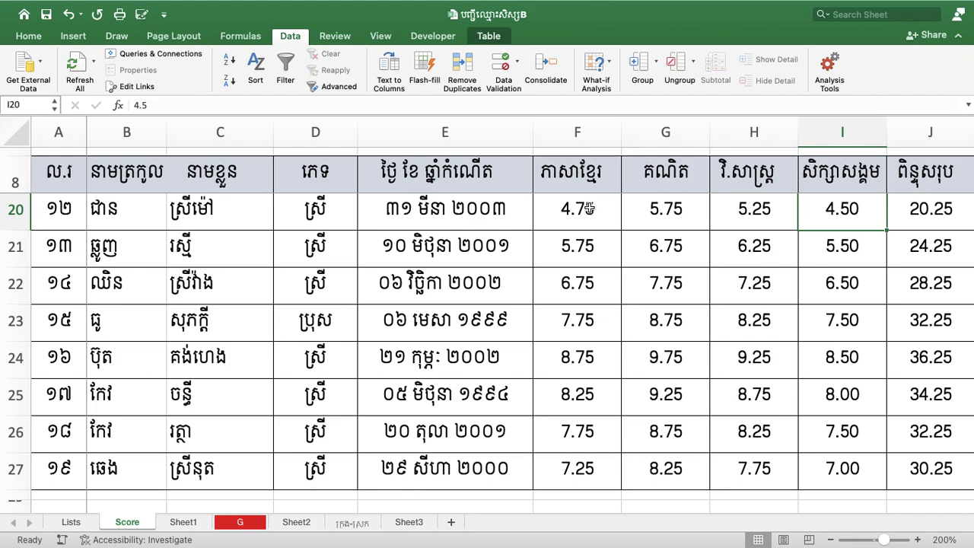
{"action": "left_click_drag", "start_coordinate": [588, 209], "coordinate": [837, 217]}
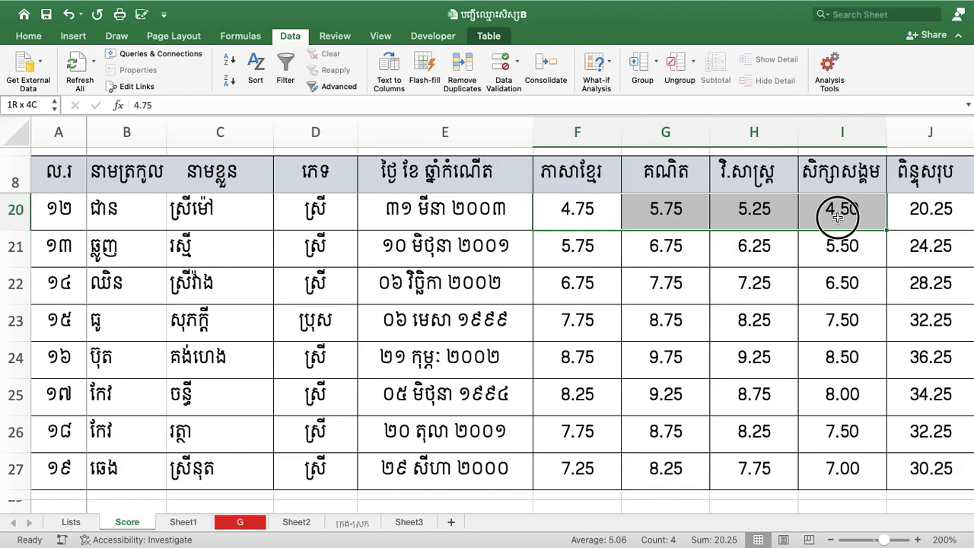
{"action": "left_click_drag", "start_coordinate": [837, 217], "coordinate": [840, 283]}
{"action": "scroll", "coordinate": [696, 283], "scroll_direction": "down", "scroll_amount": 1}
{"action": "scroll", "coordinate": [696, 283], "scroll_direction": "up", "scroll_amount": 5}
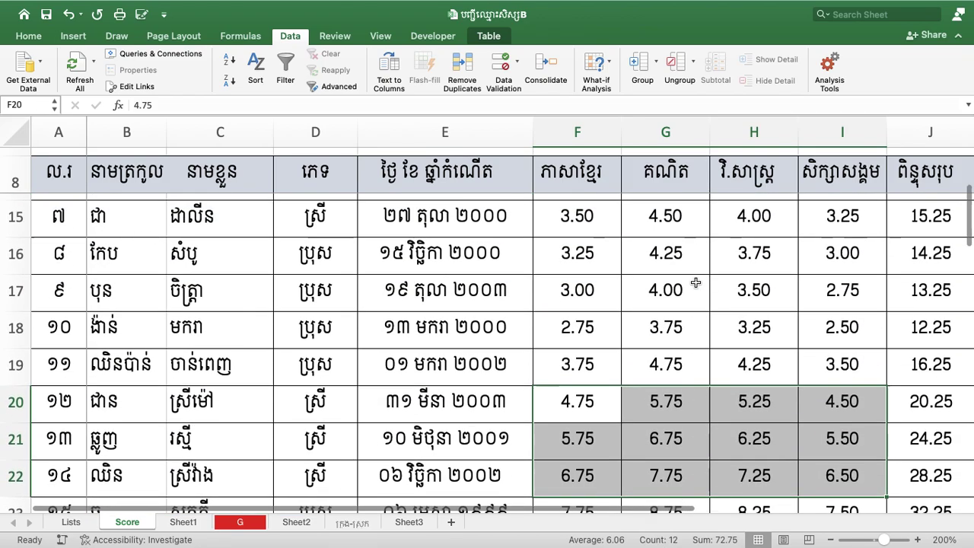